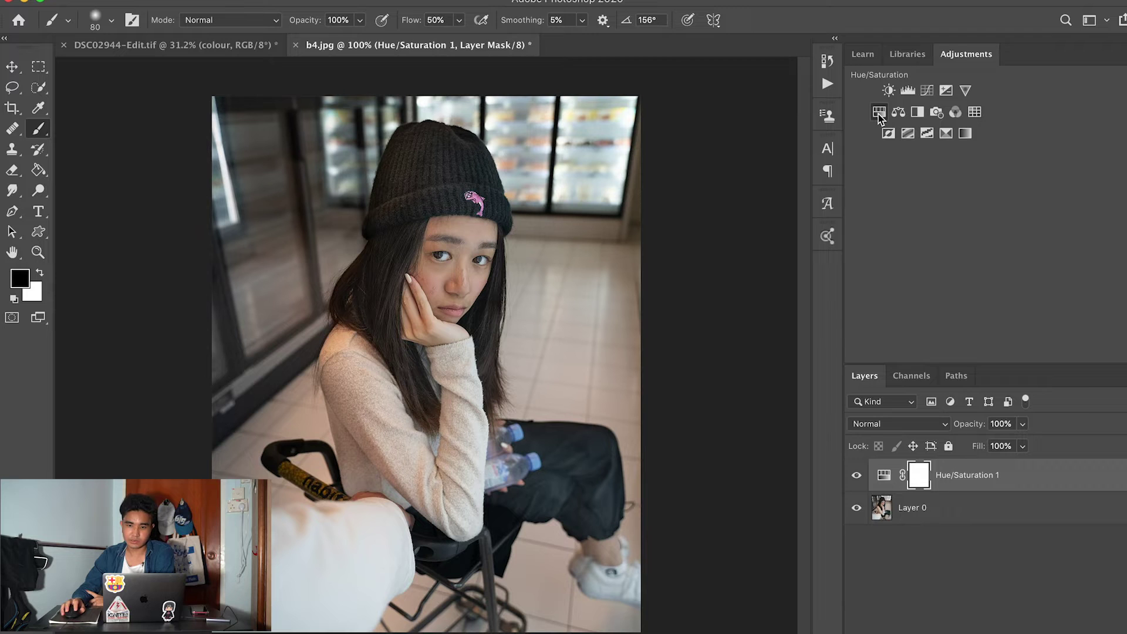
# Step: Add a second Hue/Saturation adjustment layer and raise its Saturation to +93 to exaggerate the skin colours
pyautogui.moveTo(866, 20); pyautogui.dragTo(457, 38)
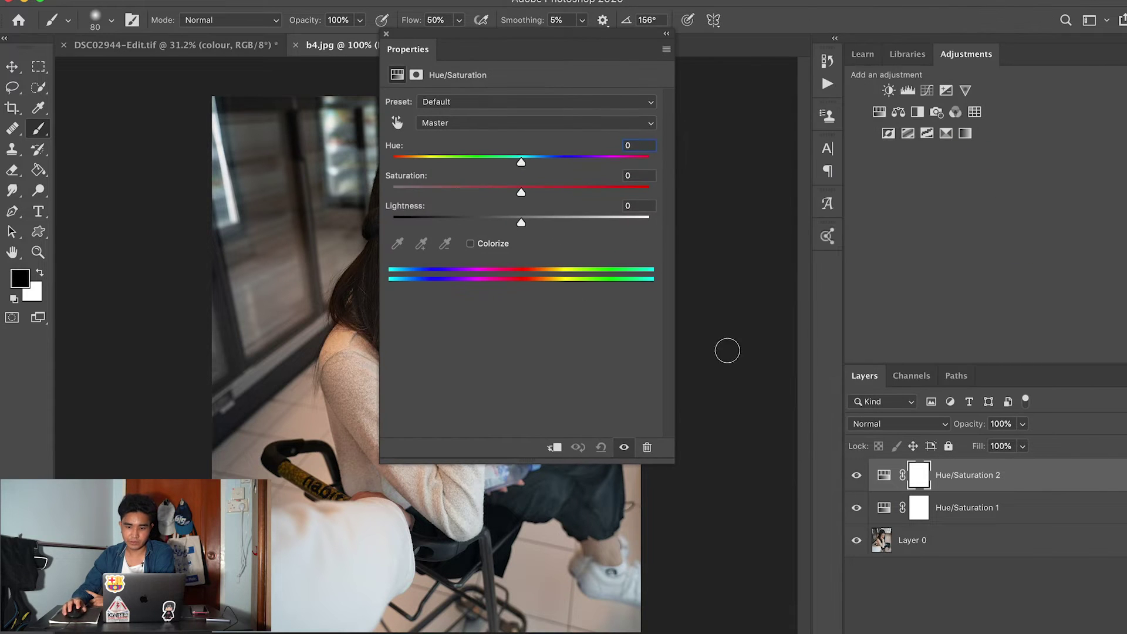
pyautogui.moveTo(521, 192); pyautogui.dragTo(640, 194)
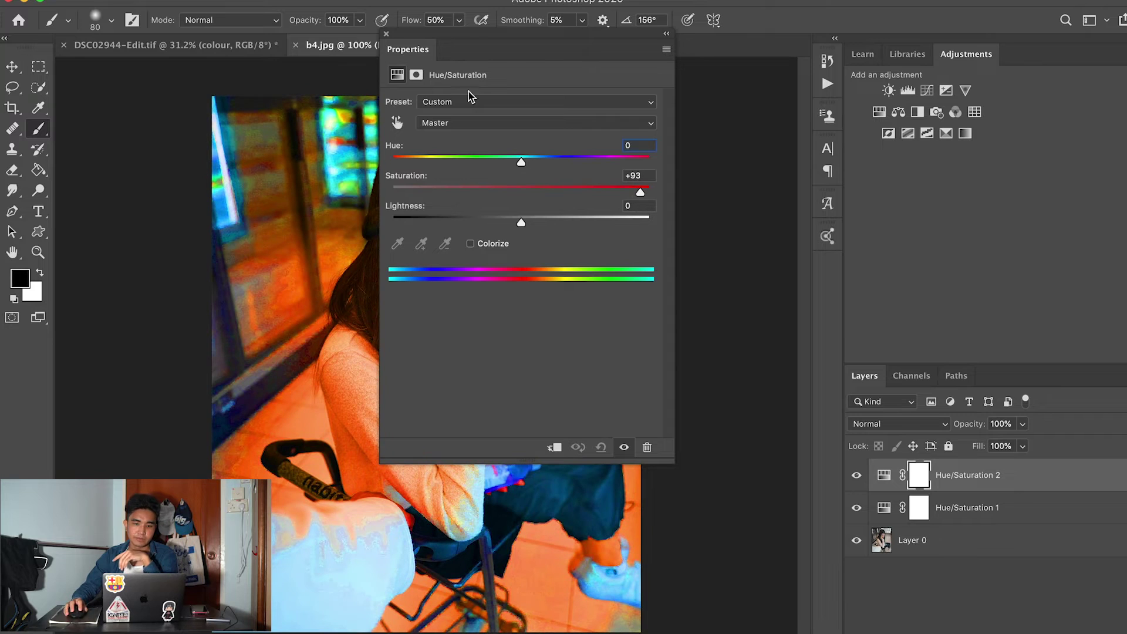
pyautogui.click(386, 33)
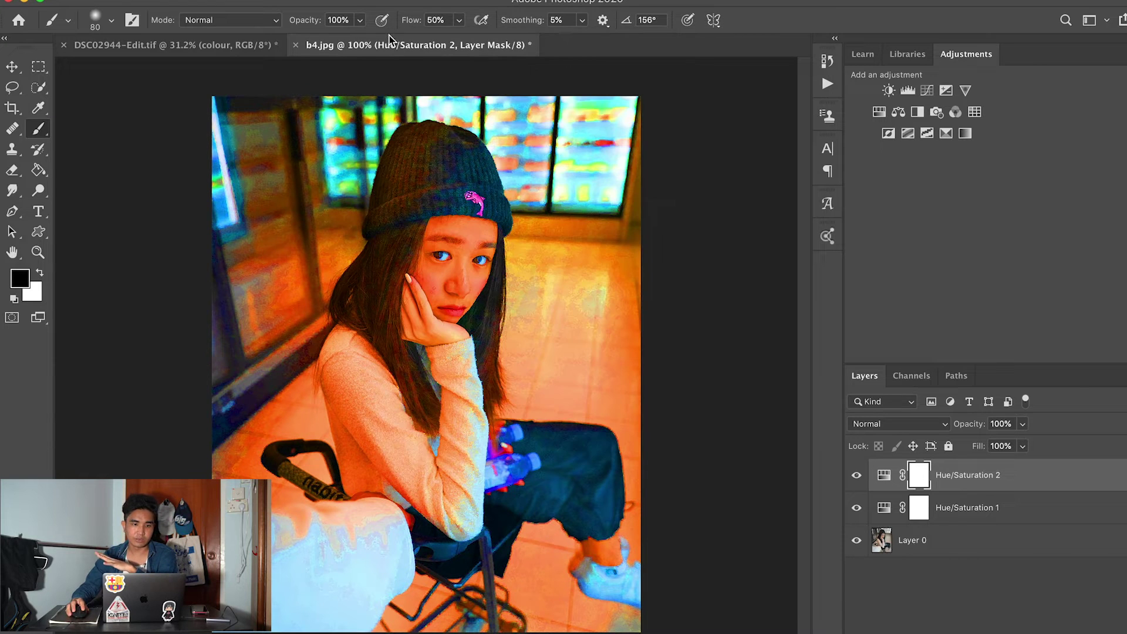
# Step: Sample the facial skin with the targeted adjustment tool in the Hue/Saturation 1 layer to isolate the Reds
pyautogui.doubleClick(883, 513)
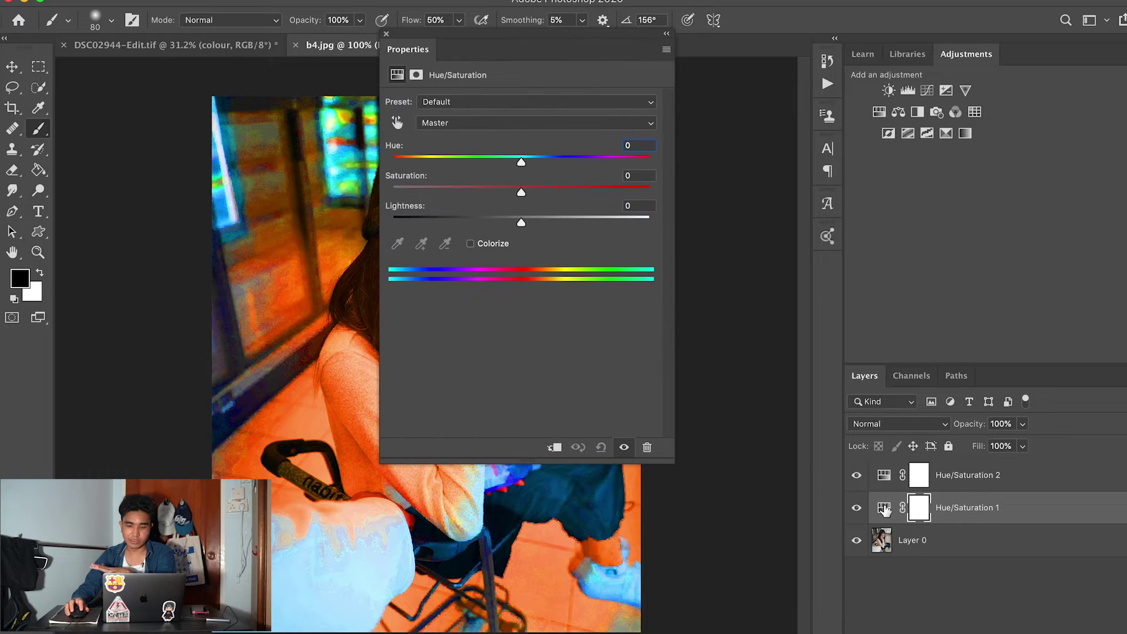
pyautogui.moveTo(528, 39); pyautogui.dragTo(804, 17)
pyautogui.click(675, 102)
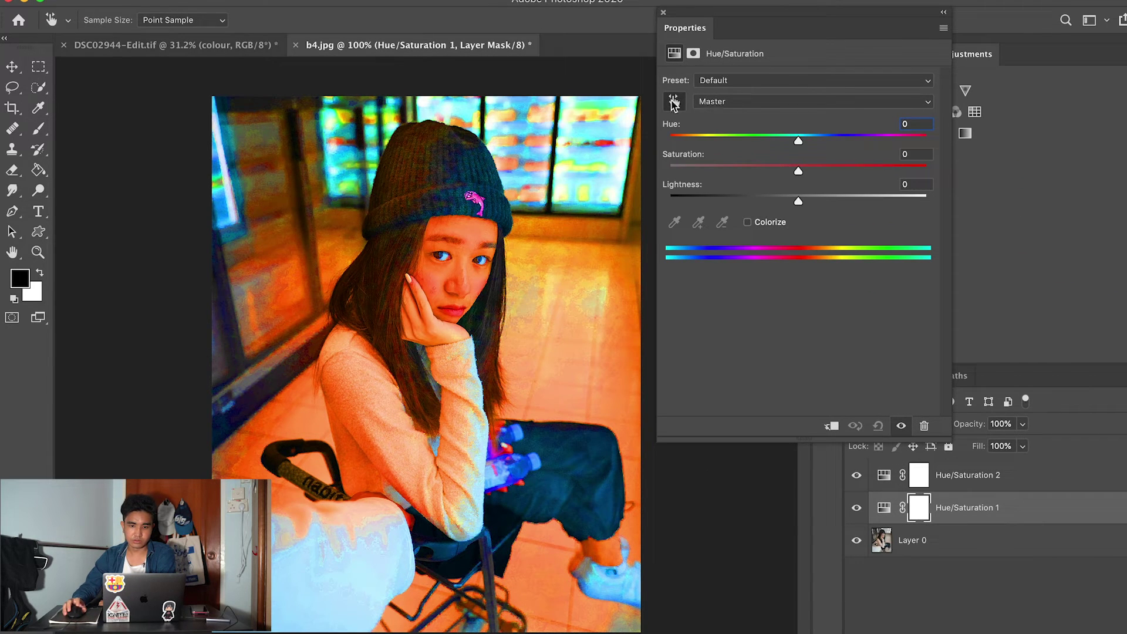
pyautogui.click(674, 101)
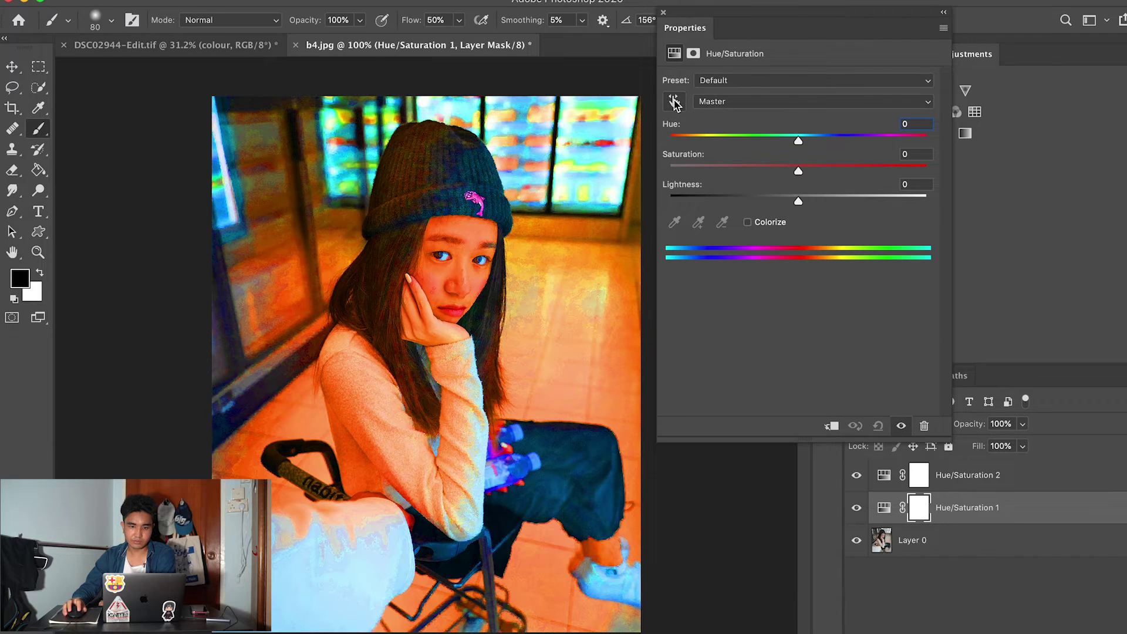
pyautogui.click(674, 102)
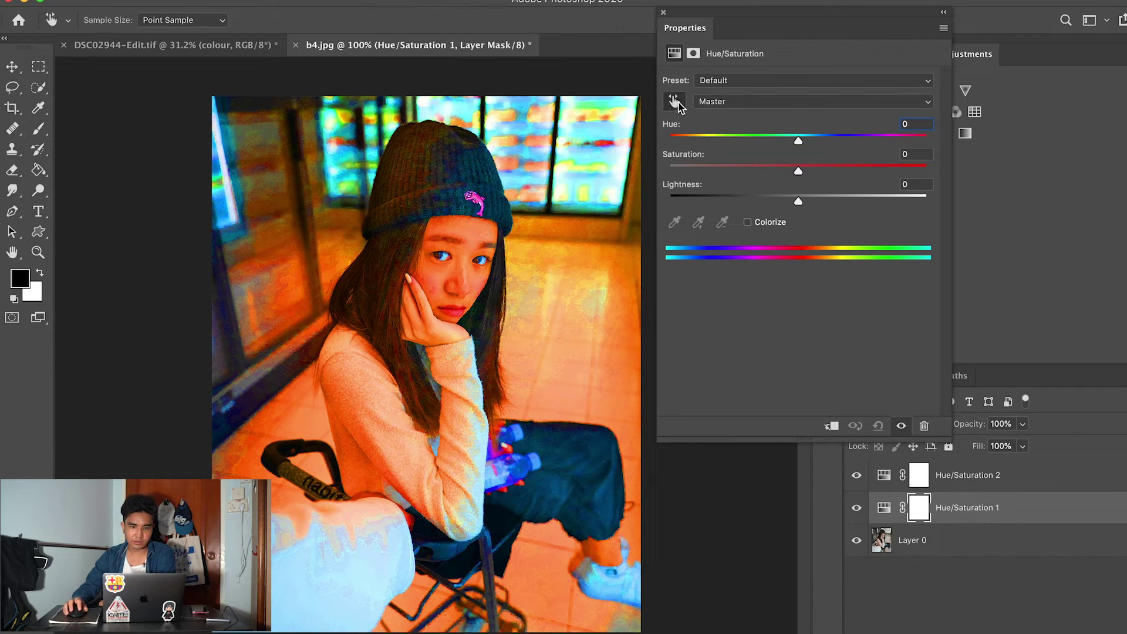
pyautogui.click(471, 260)
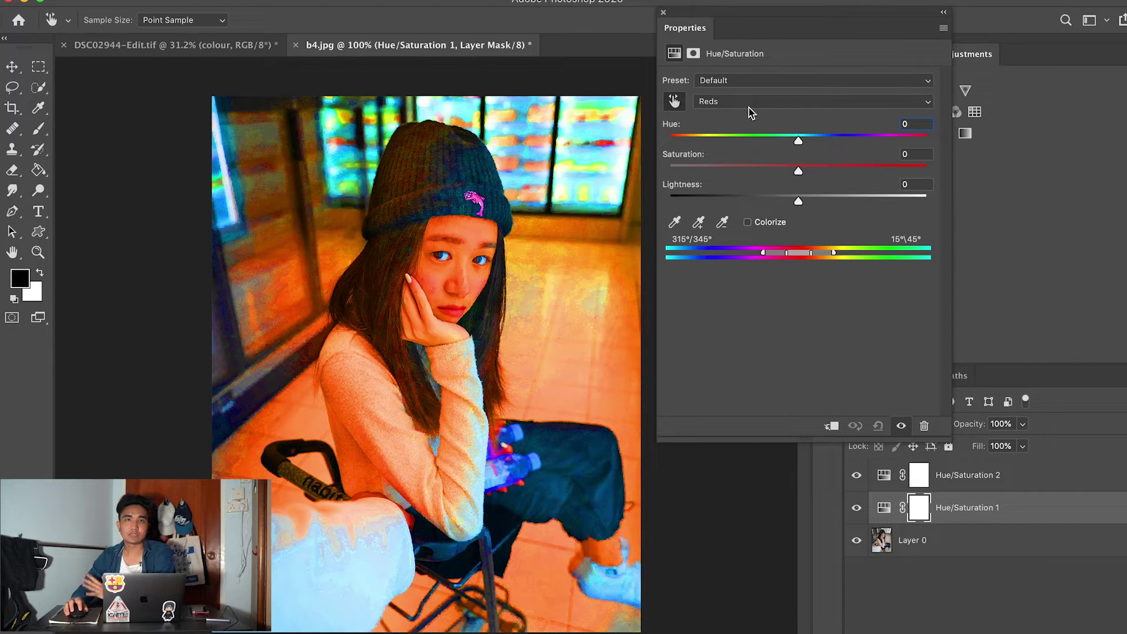
pyautogui.click(663, 13)
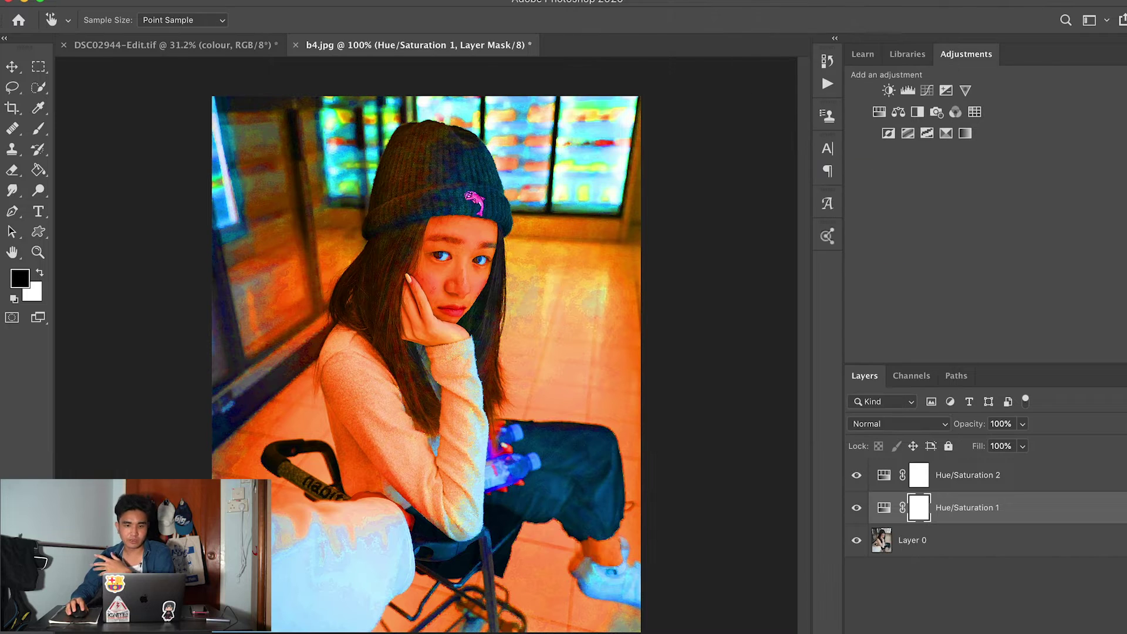
# Step: Hide and reshow both Hue/Saturation layers to compare the saturated view with the original photo
pyautogui.click(856, 508)
pyautogui.click(856, 475)
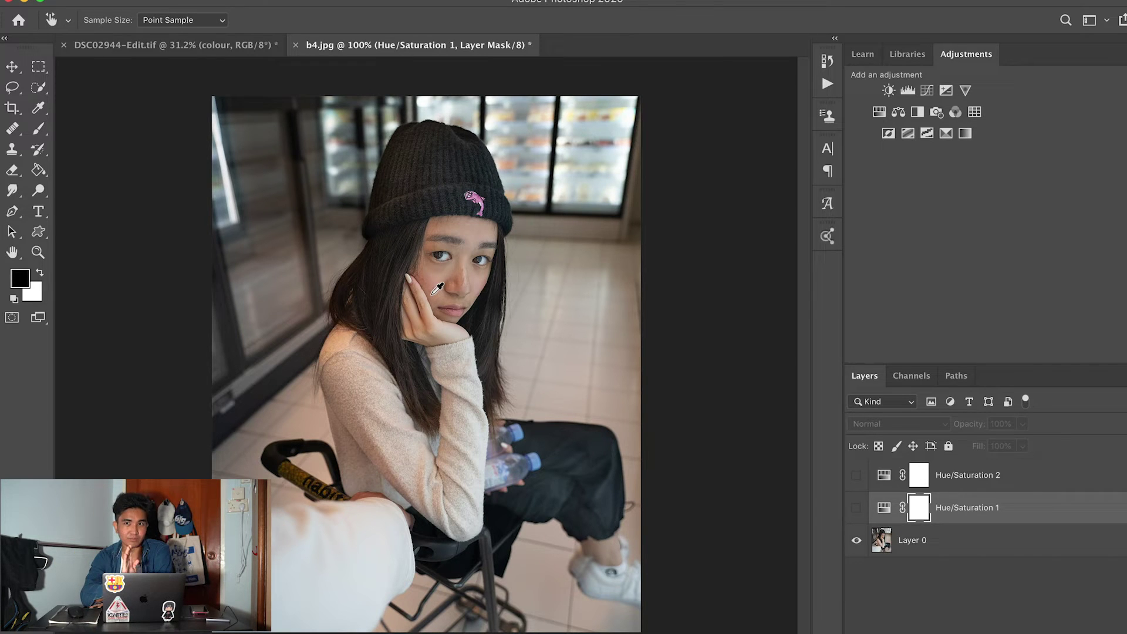
pyautogui.click(856, 508)
pyautogui.click(857, 477)
# Step: Target the Reds in the Hue/Saturation 1 layer by sampling the facial skin, and set their Hue to -8
pyautogui.doubleClick(883, 510)
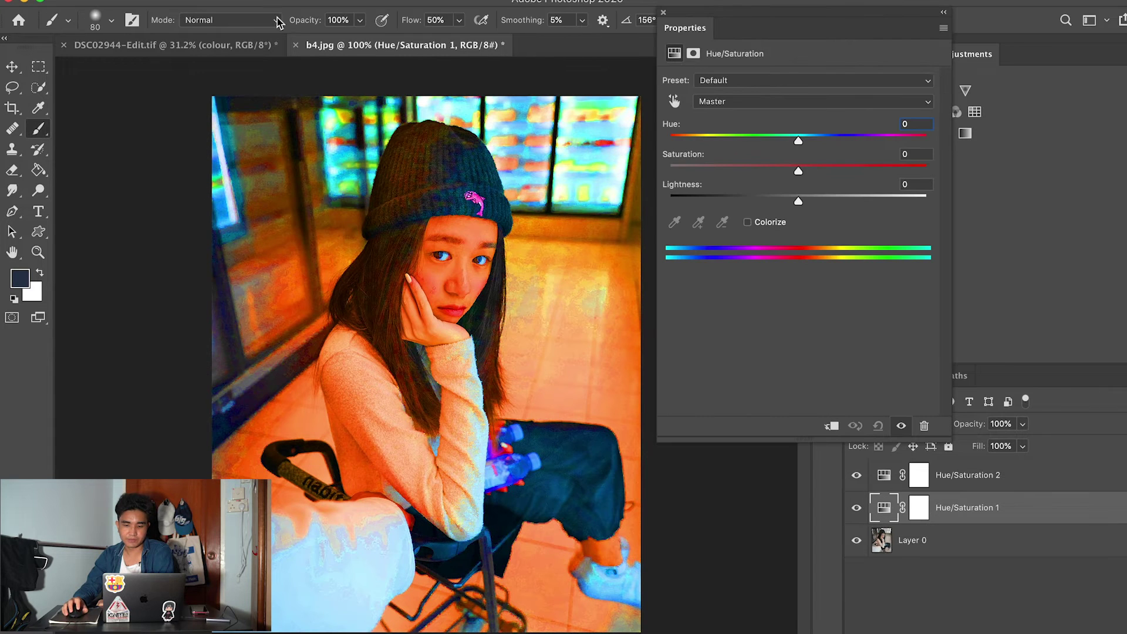
pyautogui.click(674, 101)
pyautogui.click(462, 271)
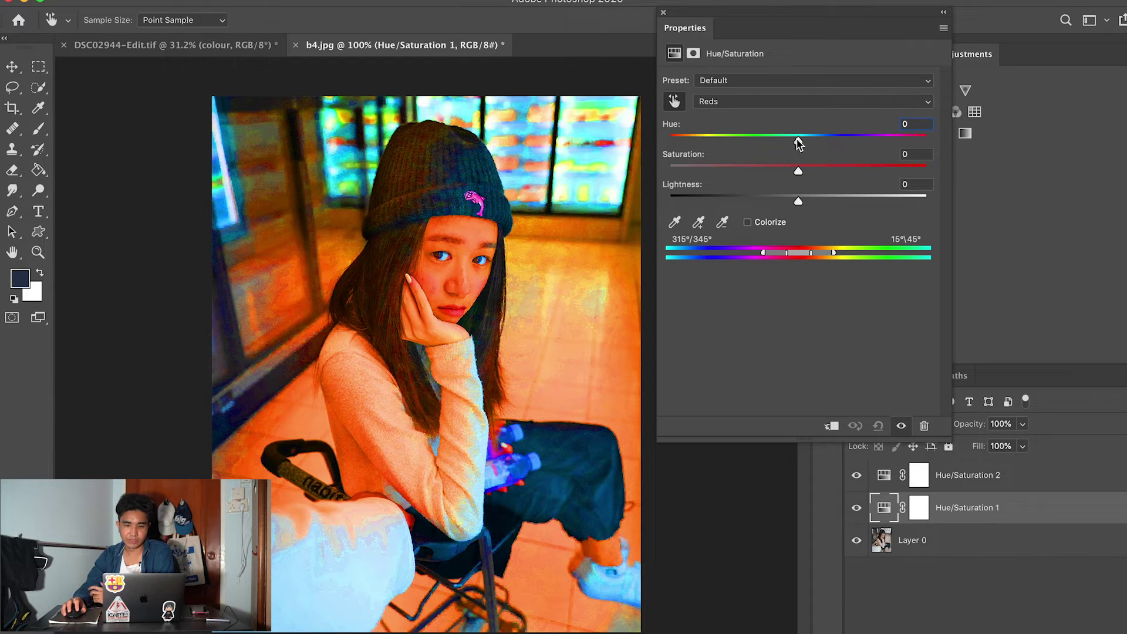
pyautogui.moveTo(798, 140); pyautogui.dragTo(788, 141)
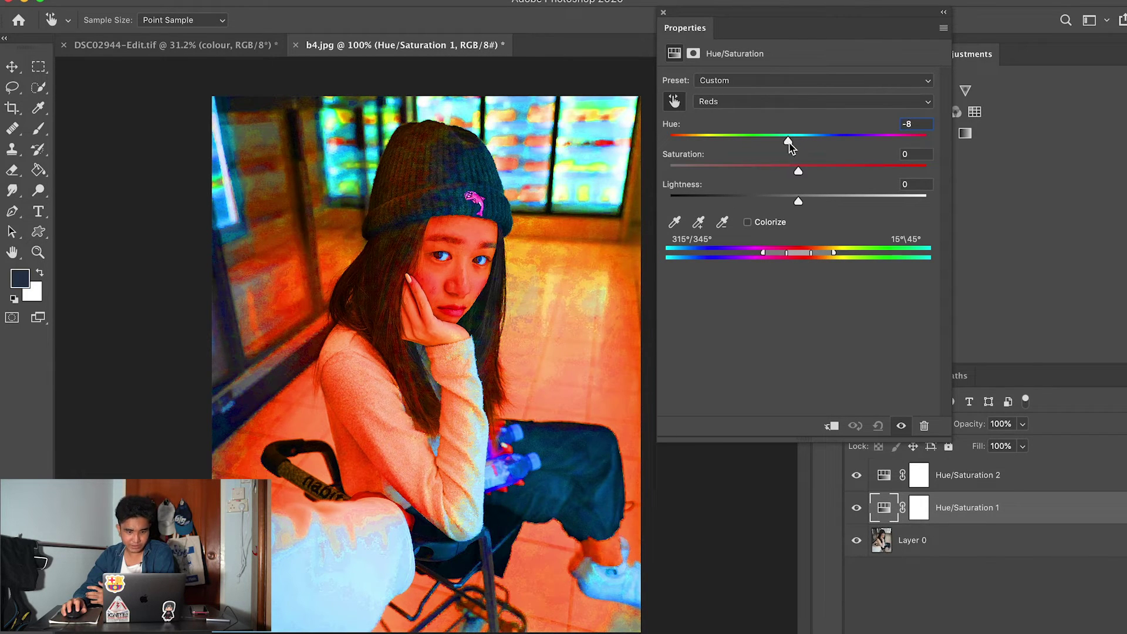
pyautogui.click(663, 13)
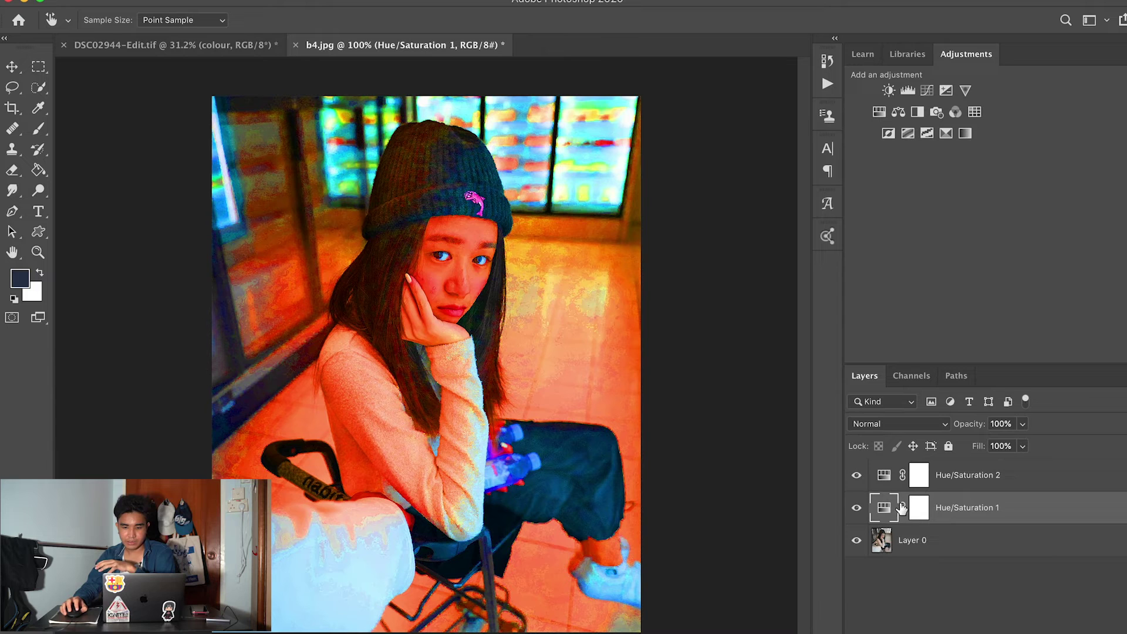
# Step: Invert the Hue/Saturation 1 layer mask to black
pyautogui.click(917, 509)
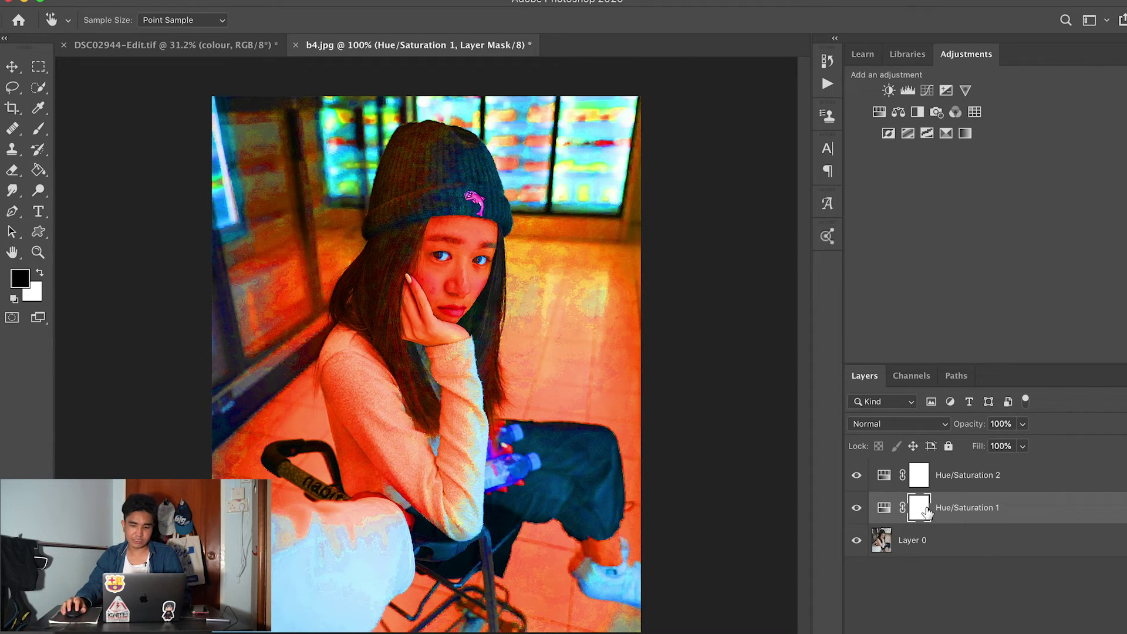
pyautogui.moveTo(926, 514); pyautogui.dragTo(917, 504)
pyautogui.press('super+i')
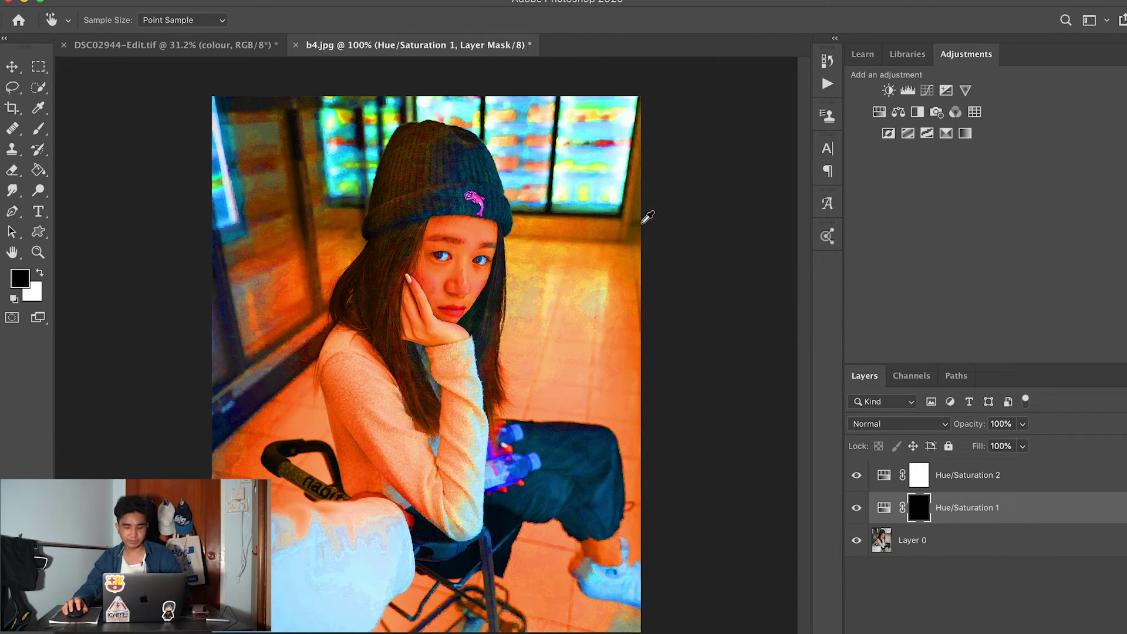
# Step: Paint white on the Hue/Saturation 1 mask over the woman's face, hand and ankle, adjusting the brush size to fit each area
pyautogui.press('b')
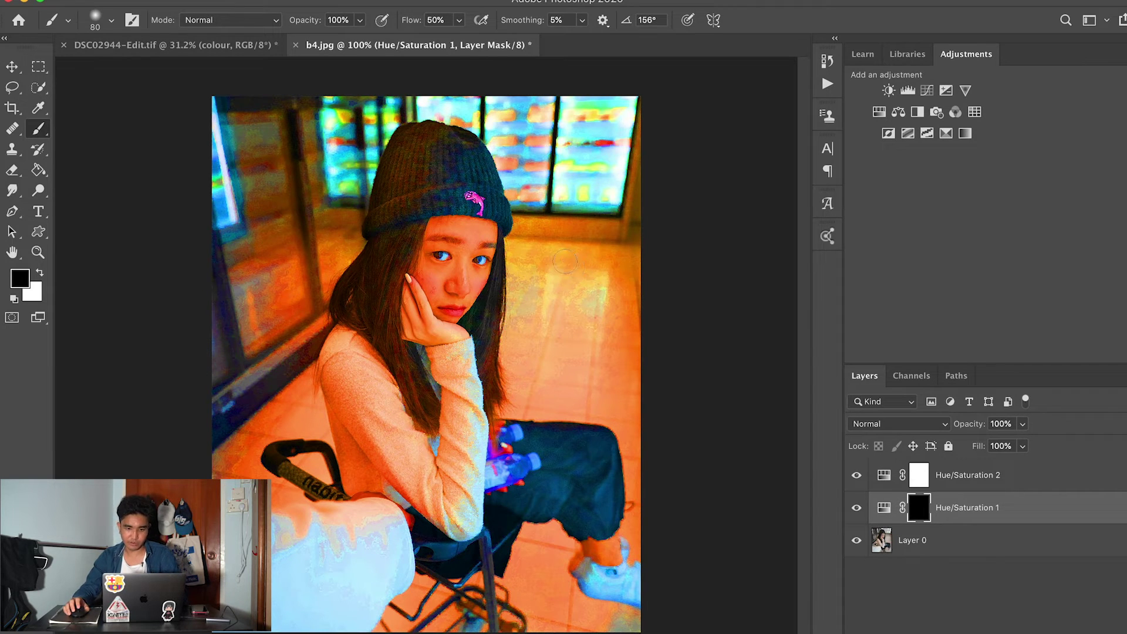
pyautogui.press('[')
pyautogui.press('[')
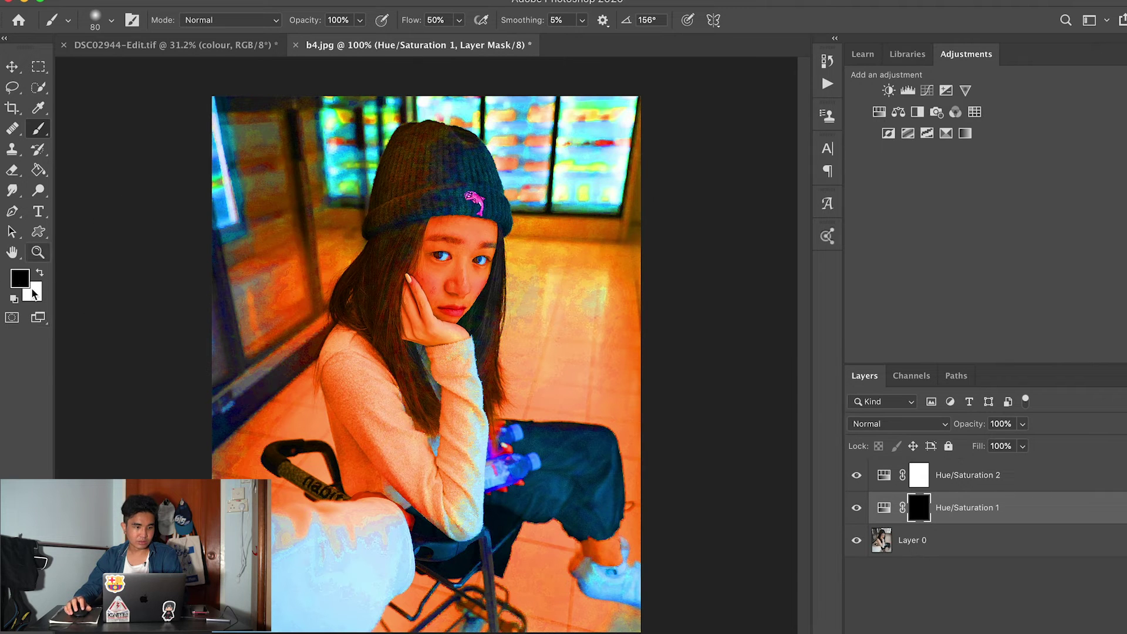
pyautogui.click(40, 272)
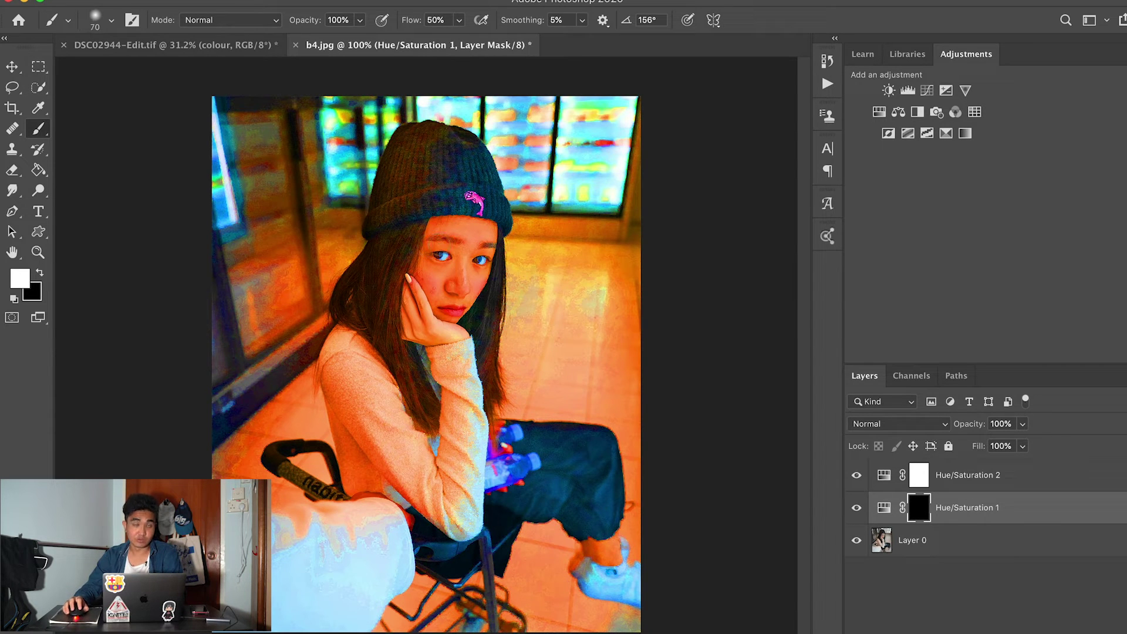
pyautogui.press(']')
pyautogui.moveTo(470, 239); pyautogui.dragTo(435, 297)
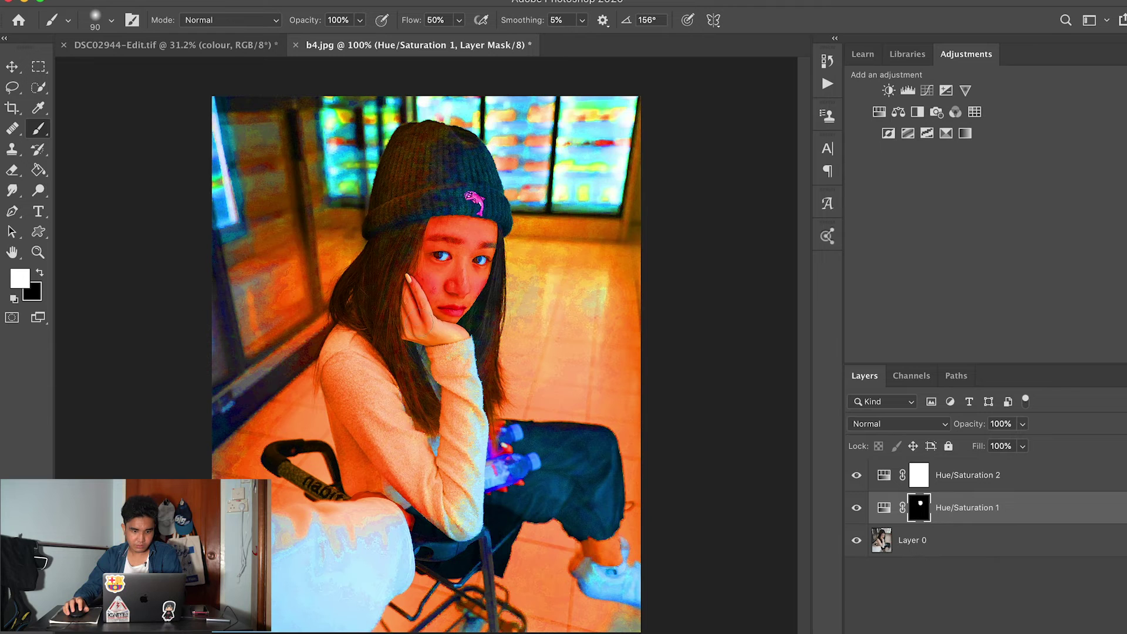
pyautogui.moveTo(424, 307); pyautogui.dragTo(420, 297)
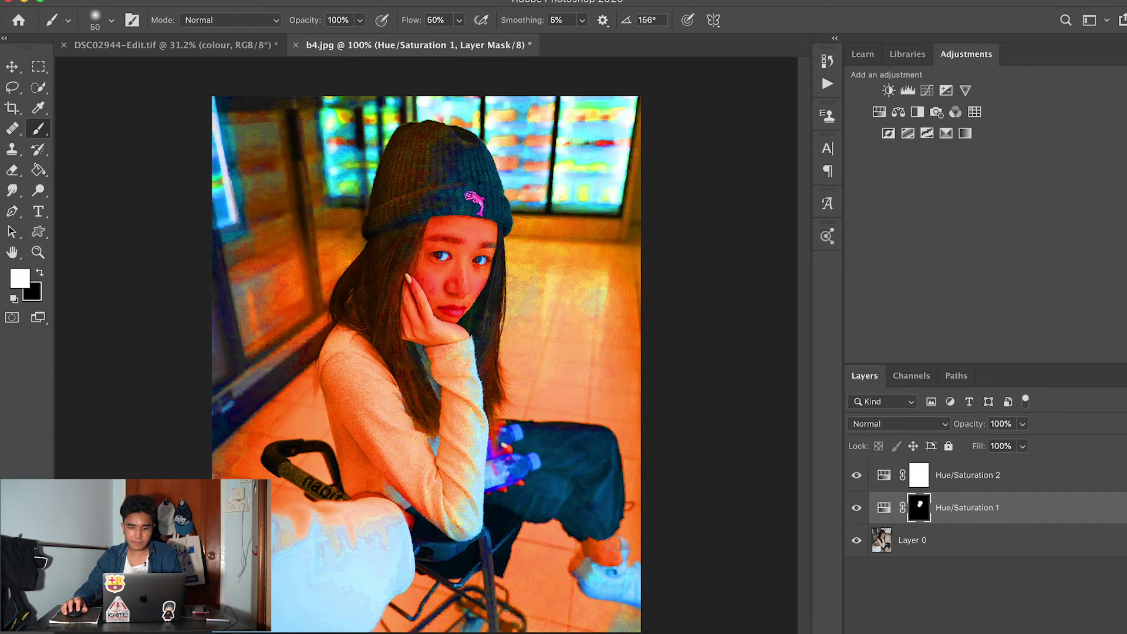
pyautogui.press(']')
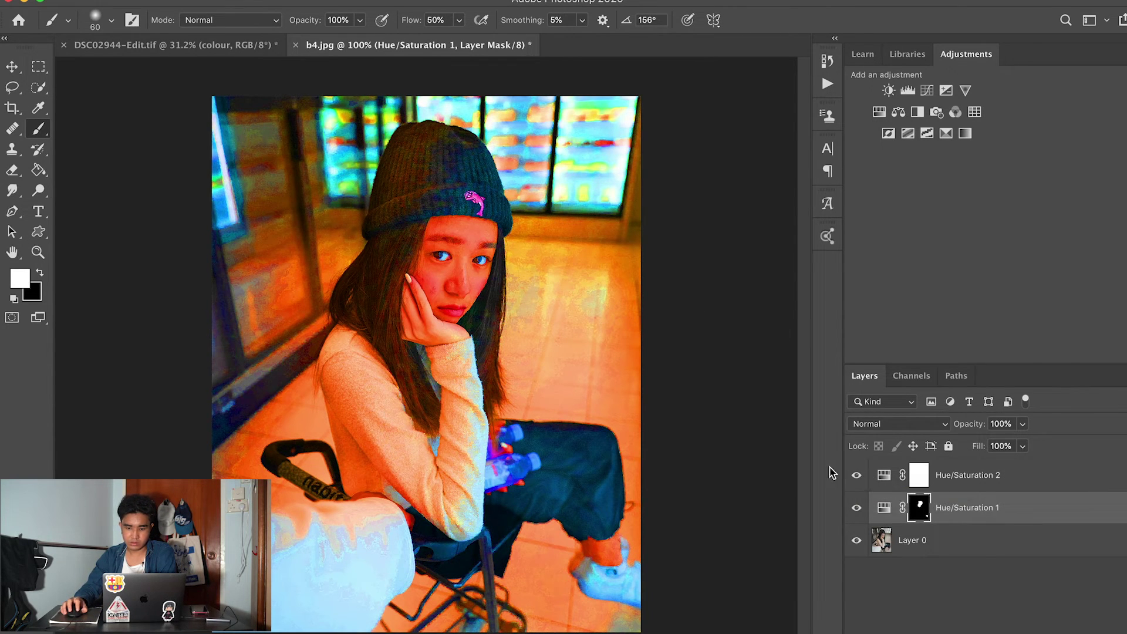
# Step: Hide the Hue/Saturation 2 layer and toggle Hue/Saturation 1 off and on to compare the skin correction
pyautogui.click(856, 475)
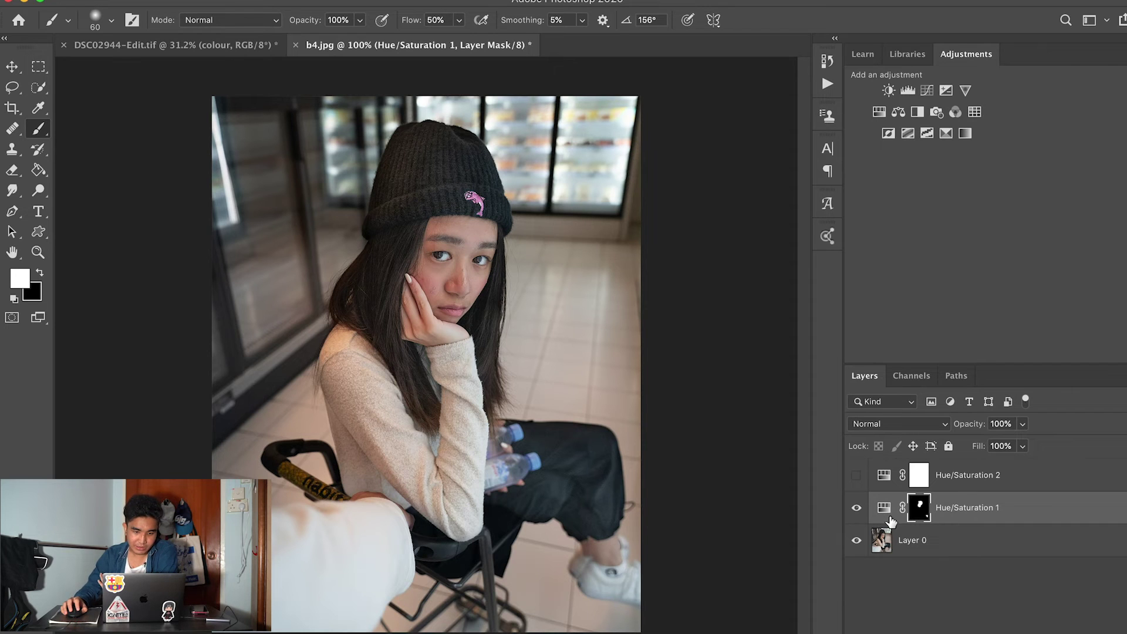
pyautogui.click(857, 508)
pyautogui.click(856, 508)
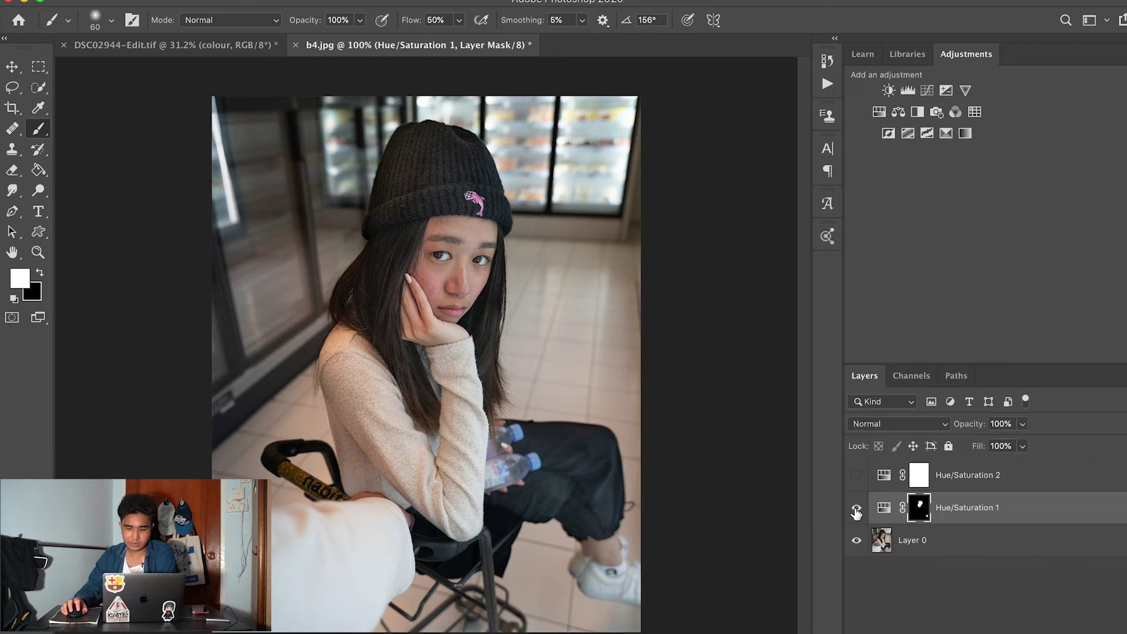
# Step: Add a Curves adjustment above Hue/Saturation 2 and shape its Blue channel into an S-curve, raising the highlights and lowering the shadows
pyautogui.click(1012, 481)
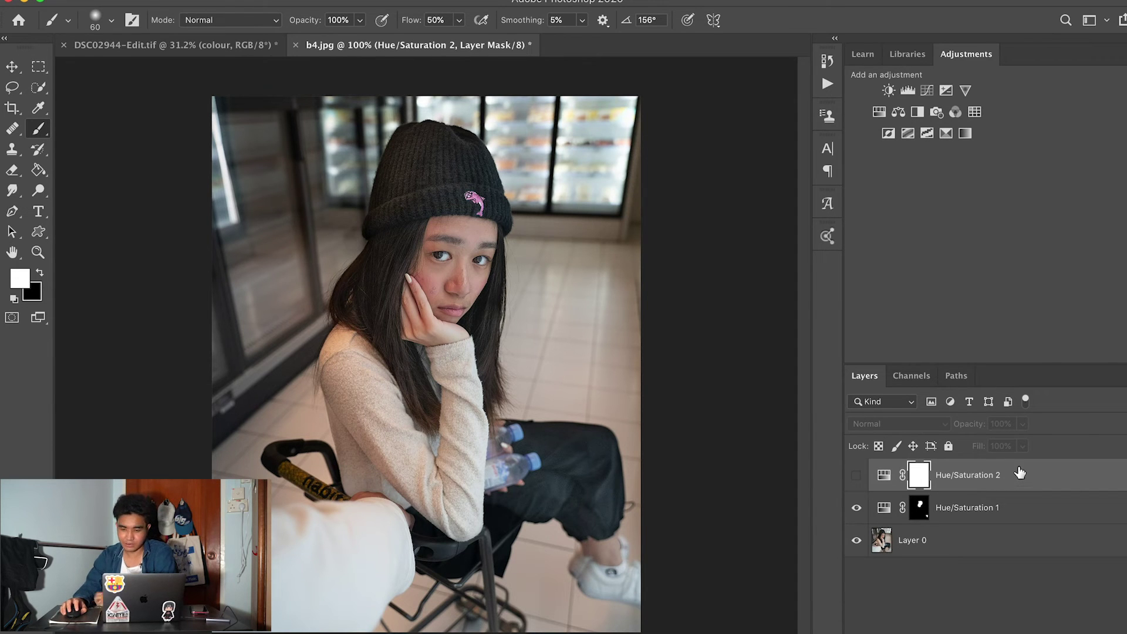
pyautogui.moveTo(1020, 473); pyautogui.dragTo(1024, 479)
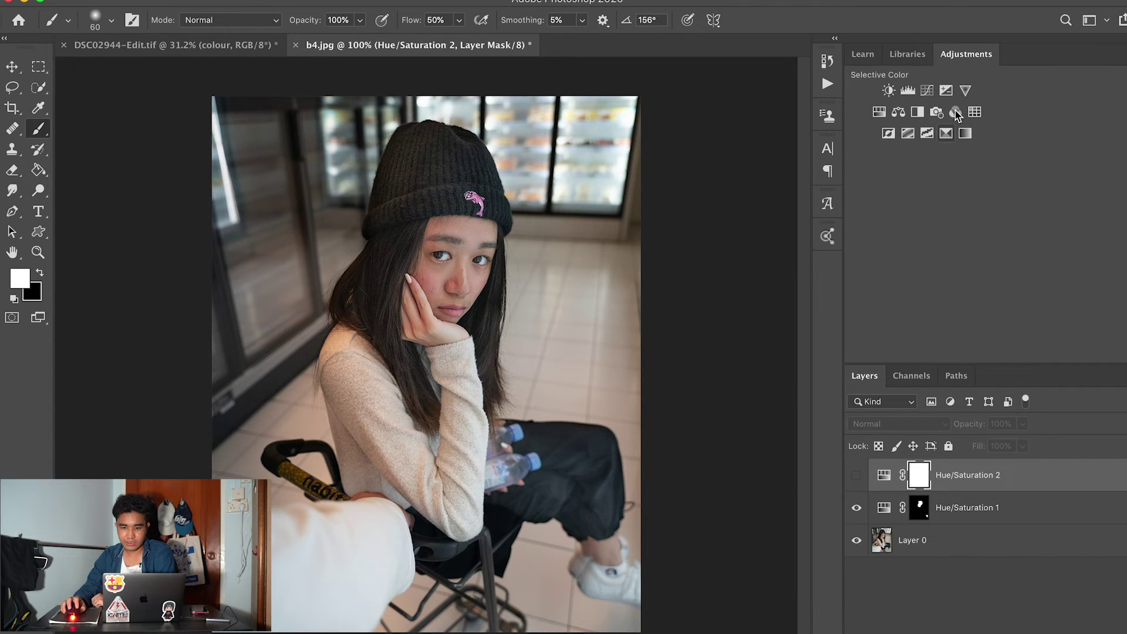
pyautogui.click(926, 92)
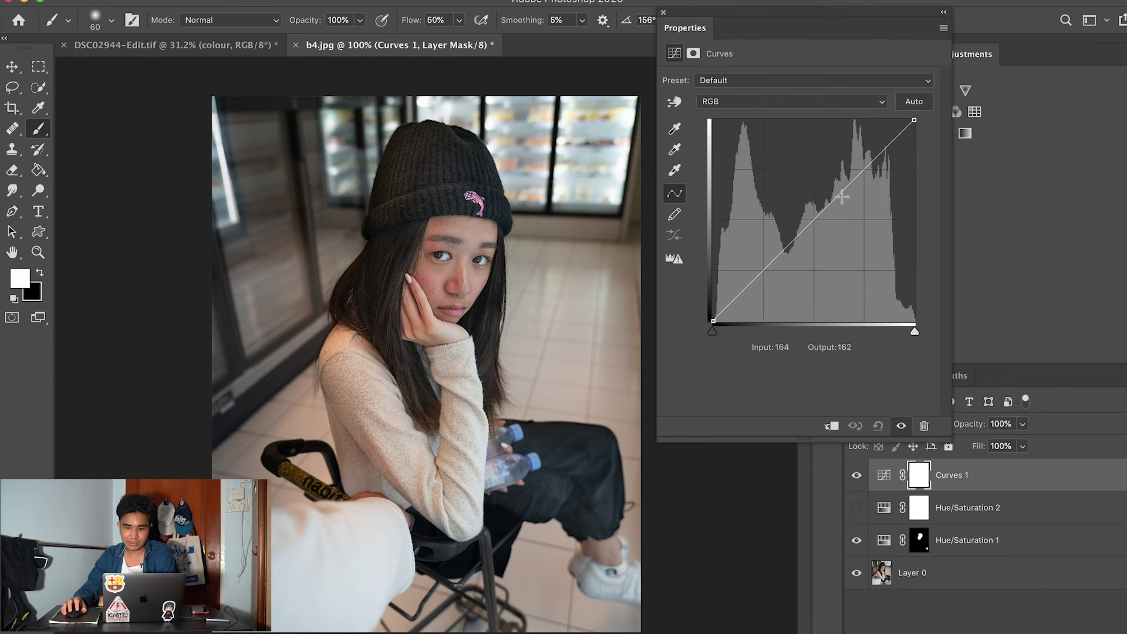
pyautogui.click(818, 106)
pyautogui.click(818, 136)
pyautogui.moveTo(857, 176); pyautogui.dragTo(851, 157)
pyautogui.moveTo(780, 236); pyautogui.dragTo(792, 264)
pyautogui.moveTo(848, 166); pyautogui.dragTo(850, 166)
pyautogui.click(662, 13)
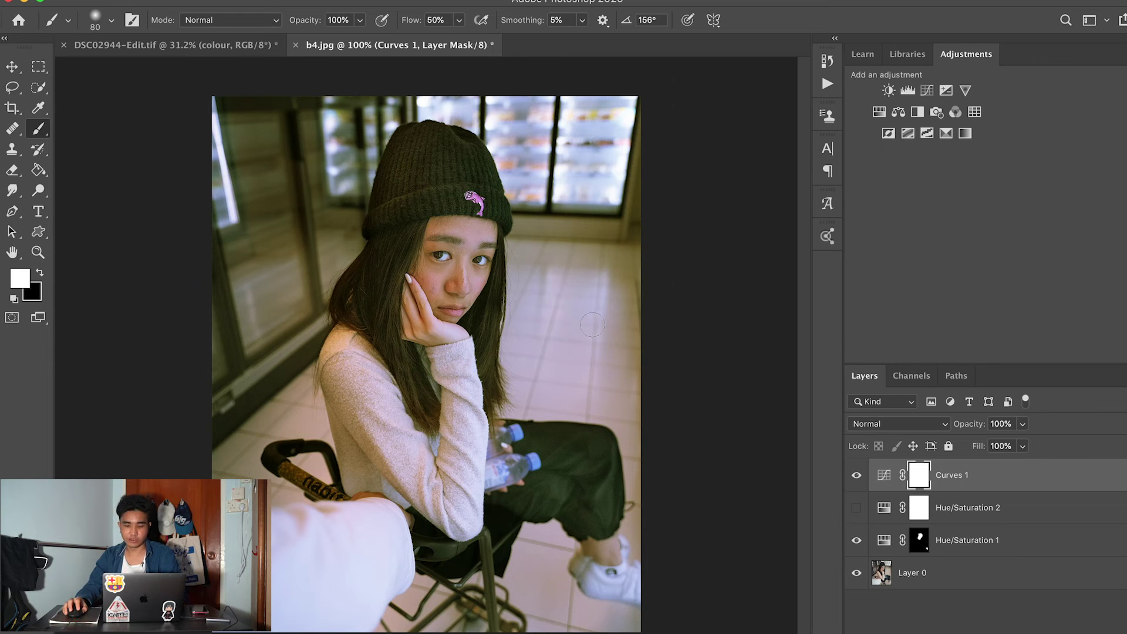
# Step: Paint black over the woman's face on the Curves 1 mask with a 100 px brush, and reduce the brush size to 60 px
pyautogui.click(27, 290)
pyautogui.press('d')
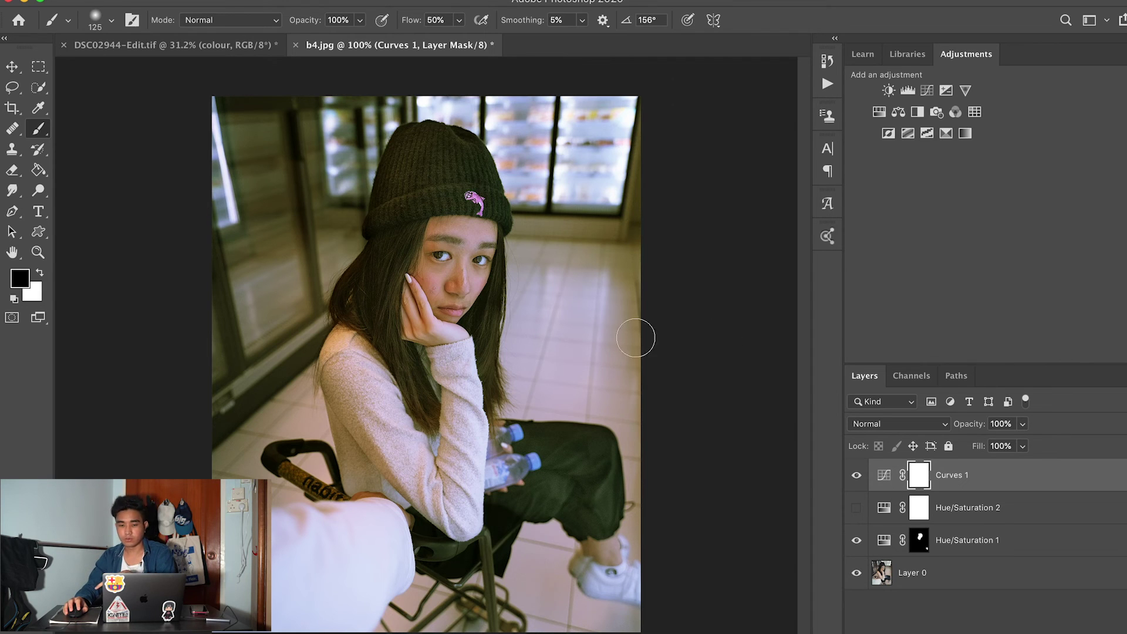
pyautogui.press('[')
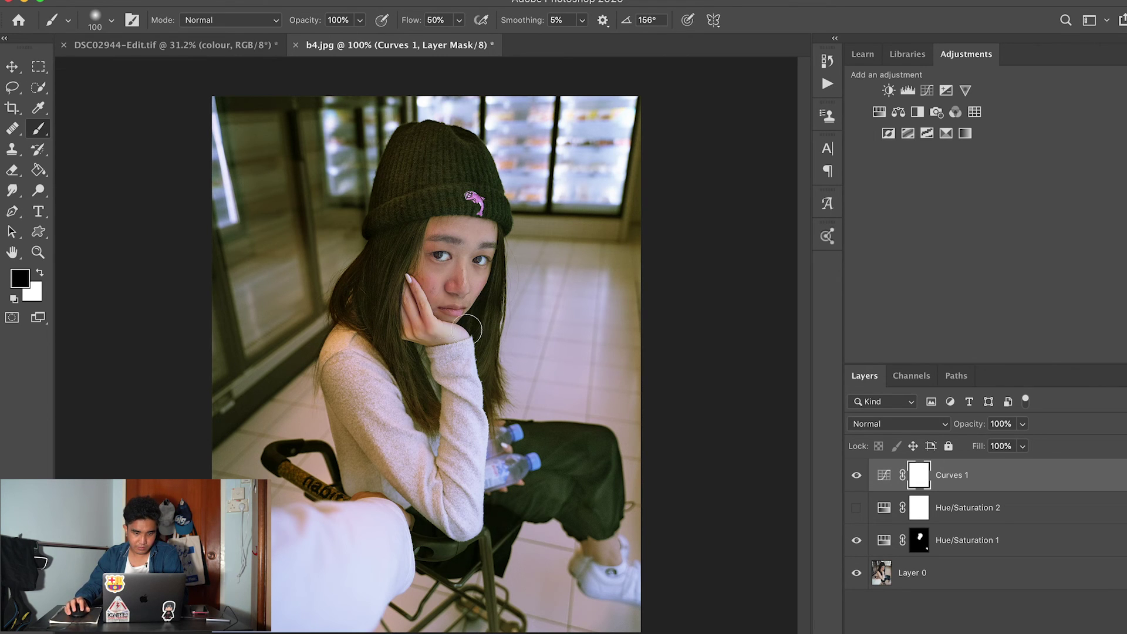
pyautogui.click(463, 268)
pyautogui.press('[')
pyautogui.press('[')
pyautogui.press('[')
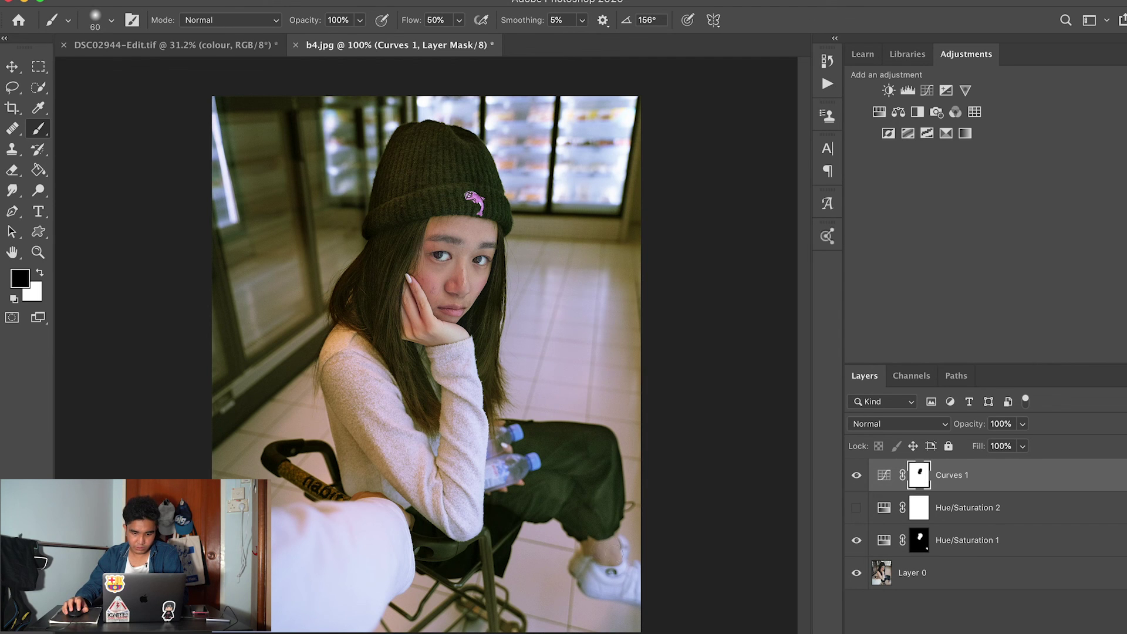